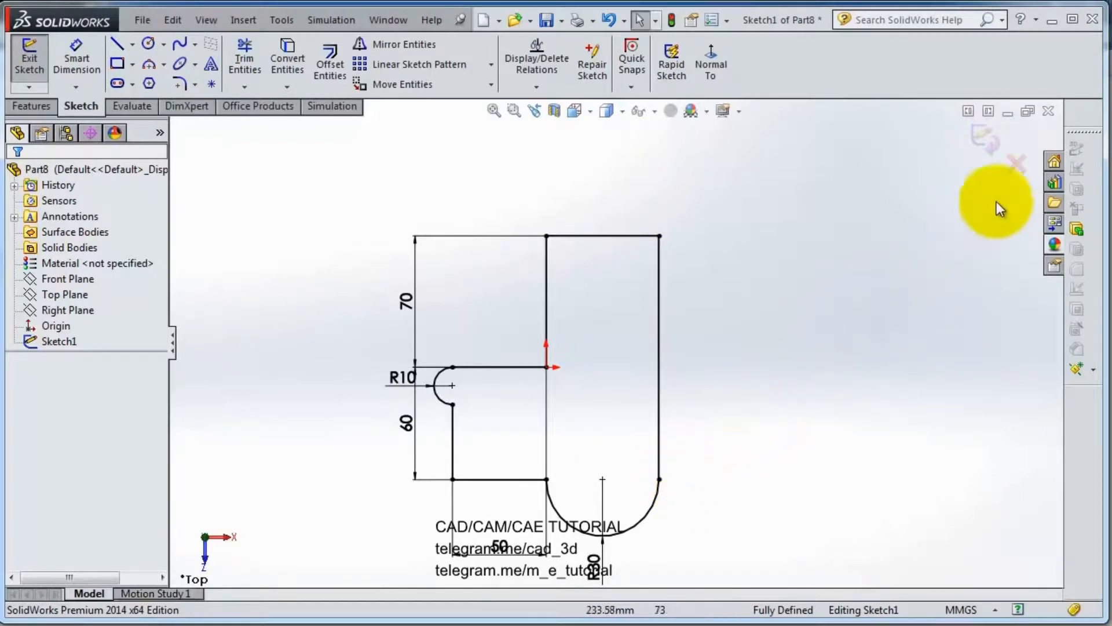
Step: Exit the sketch
{"action": "left_click", "coordinate": [988, 145]}
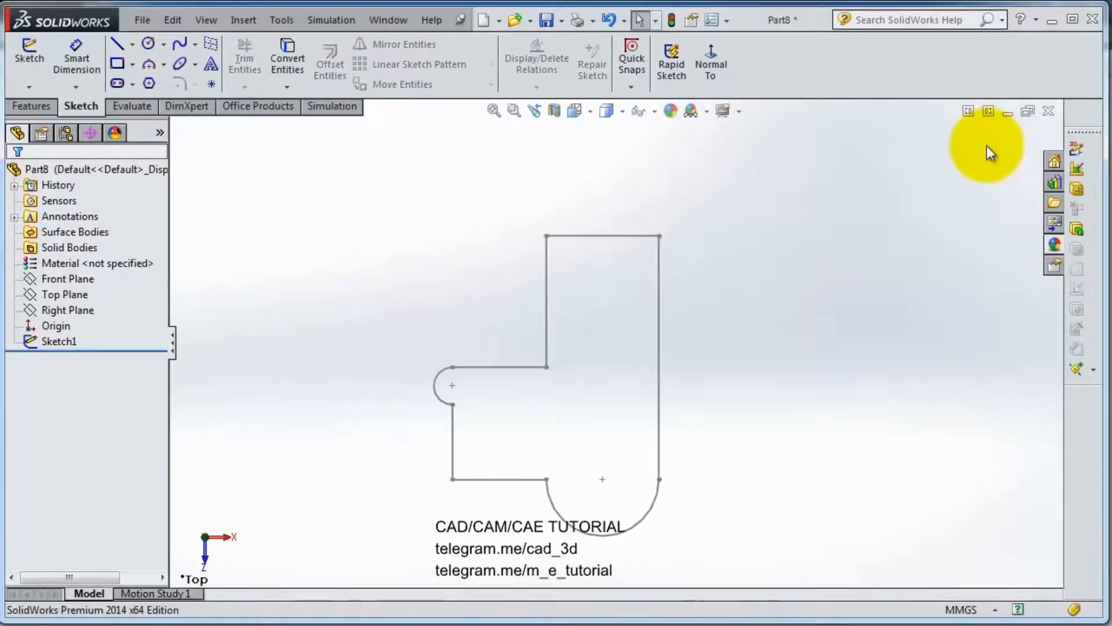
{"action": "scroll", "coordinate": [592, 412], "scroll_direction": "down", "scroll_amount": 1}
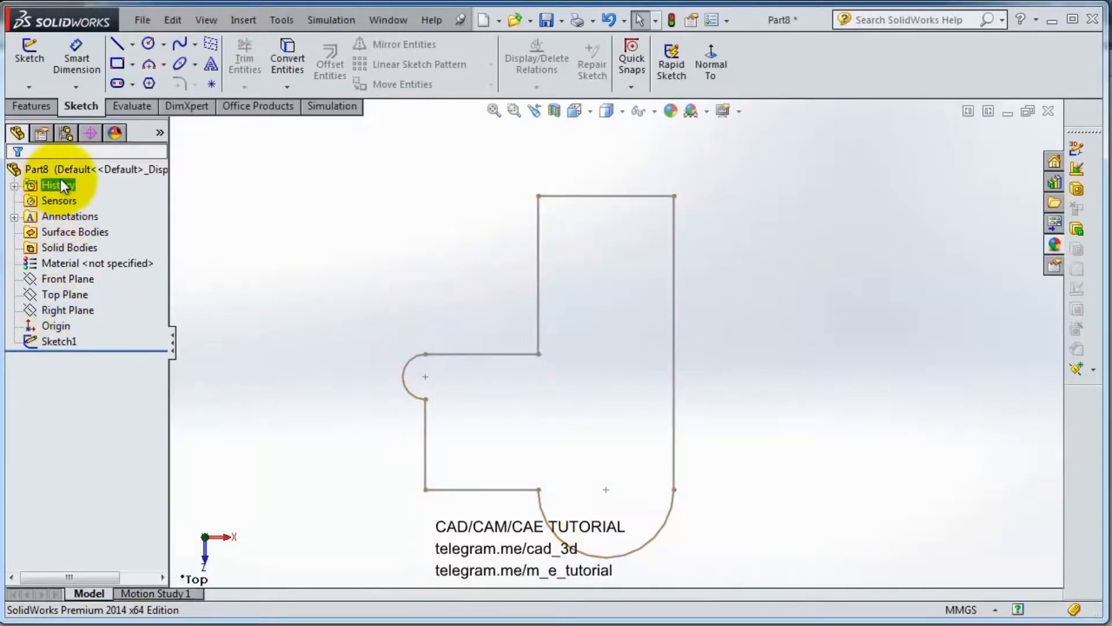
Step: Open the feature properties of Sketch1 and close them with OK
{"action": "right_click", "coordinate": [63, 345]}
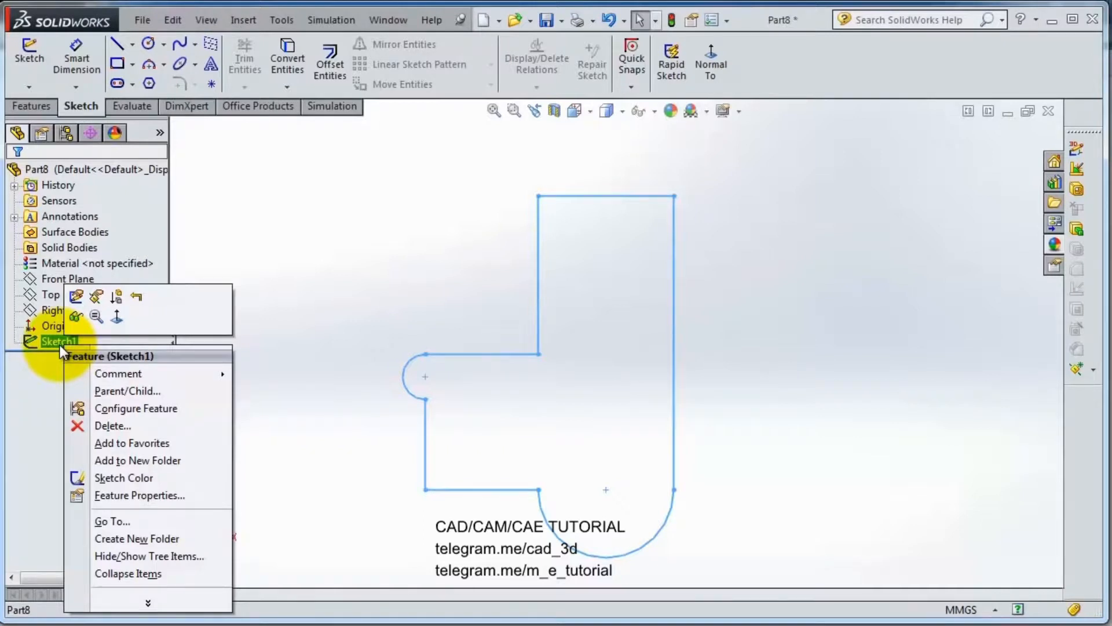
{"action": "left_click", "coordinate": [147, 601]}
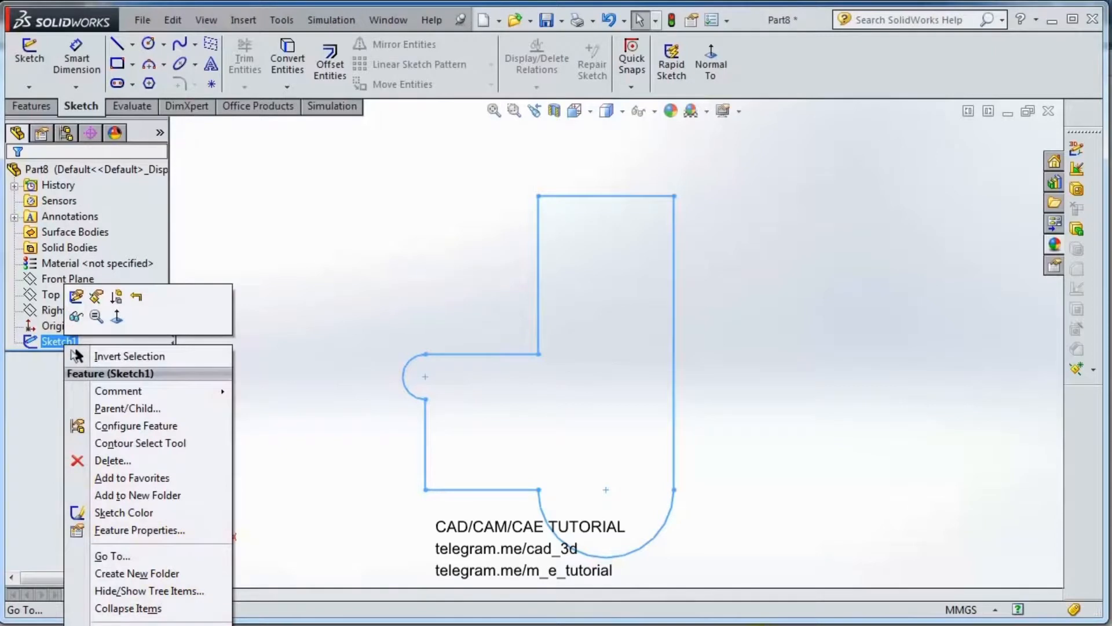
{"action": "left_click", "coordinate": [224, 475]}
{"action": "right_click", "coordinate": [65, 340]}
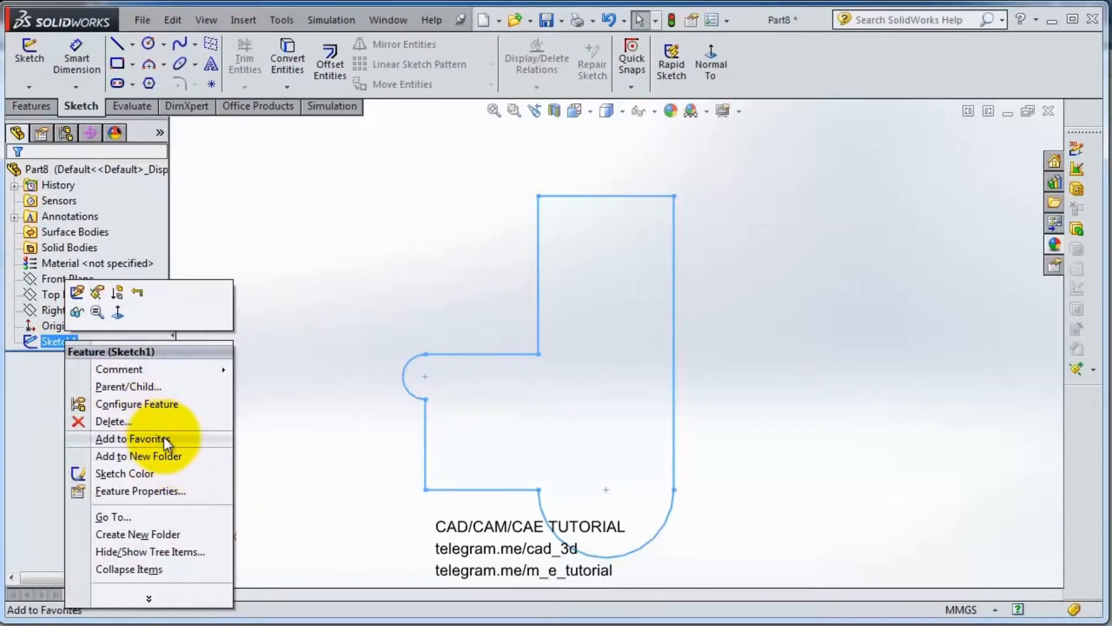
{"action": "left_click", "coordinate": [161, 490]}
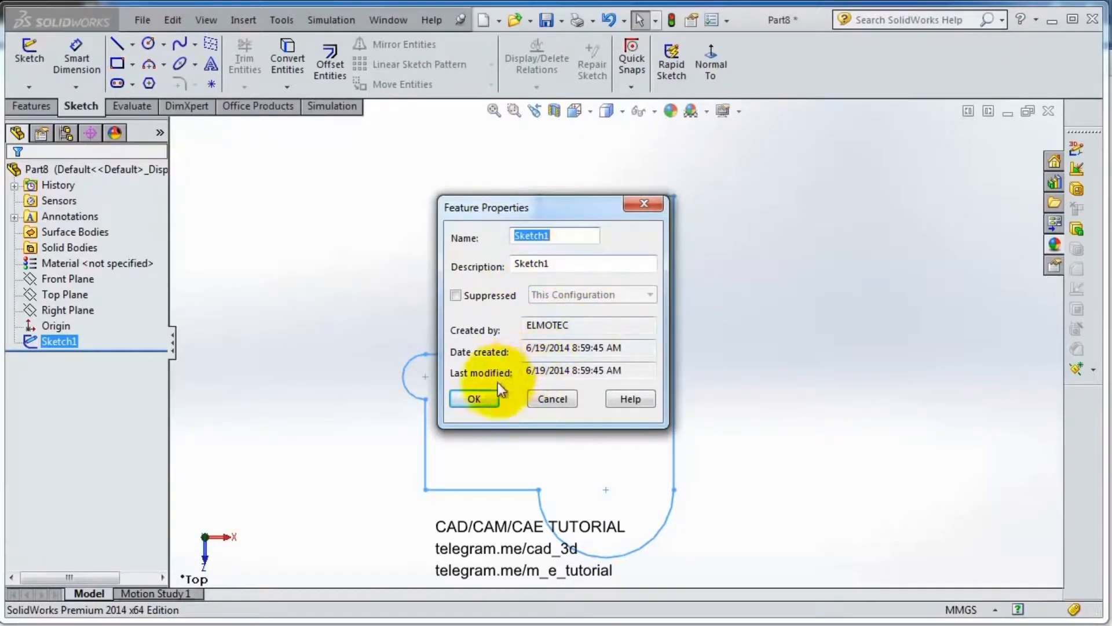
{"action": "left_click", "coordinate": [482, 397]}
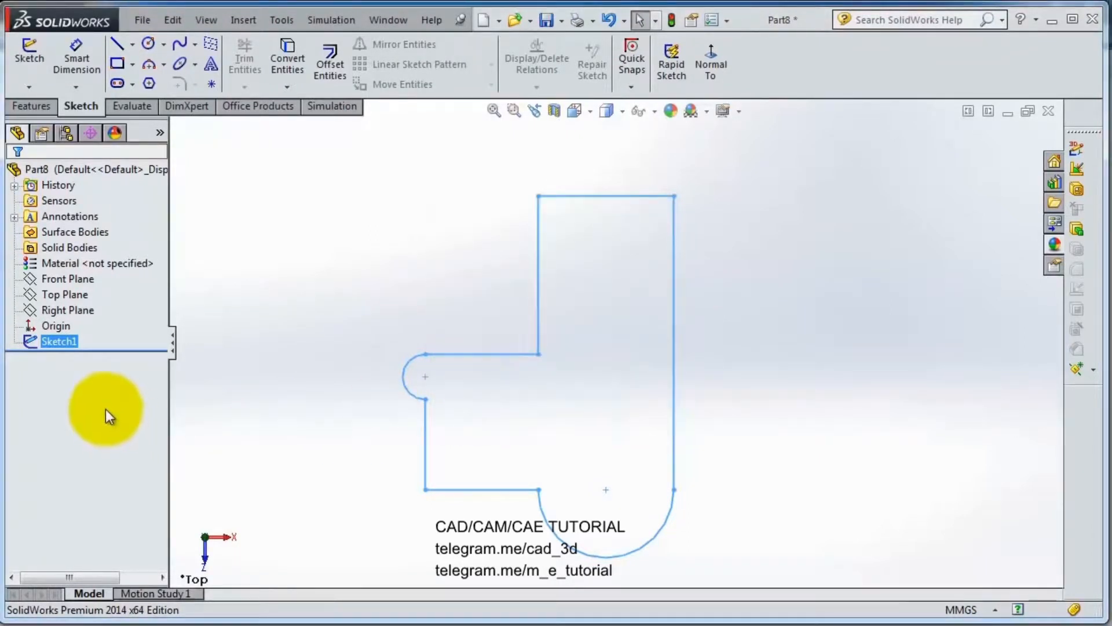
Step: Rename Sketch1 as First Sketch
{"action": "left_click", "coordinate": [63, 344]}
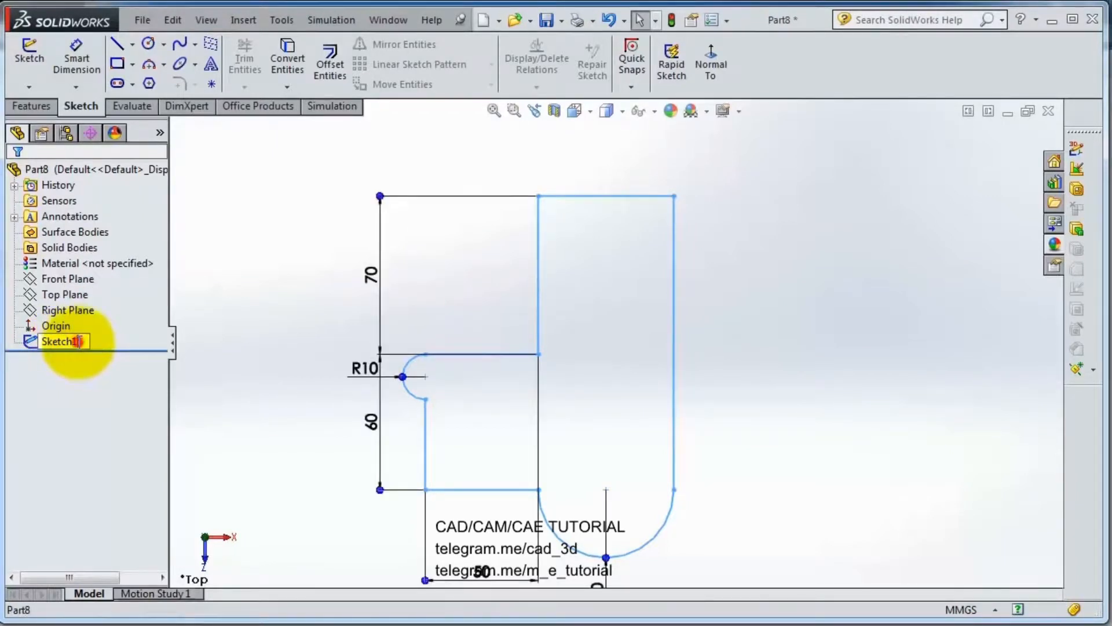
{"action": "left_click", "coordinate": [55, 341]}
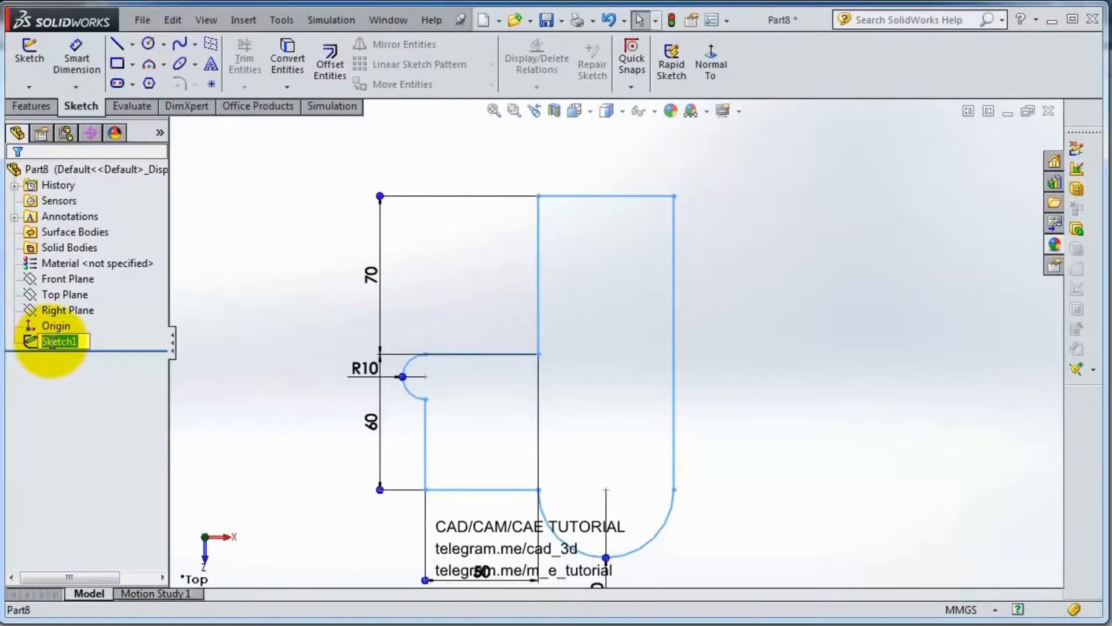
{"action": "type", "text": "First"}
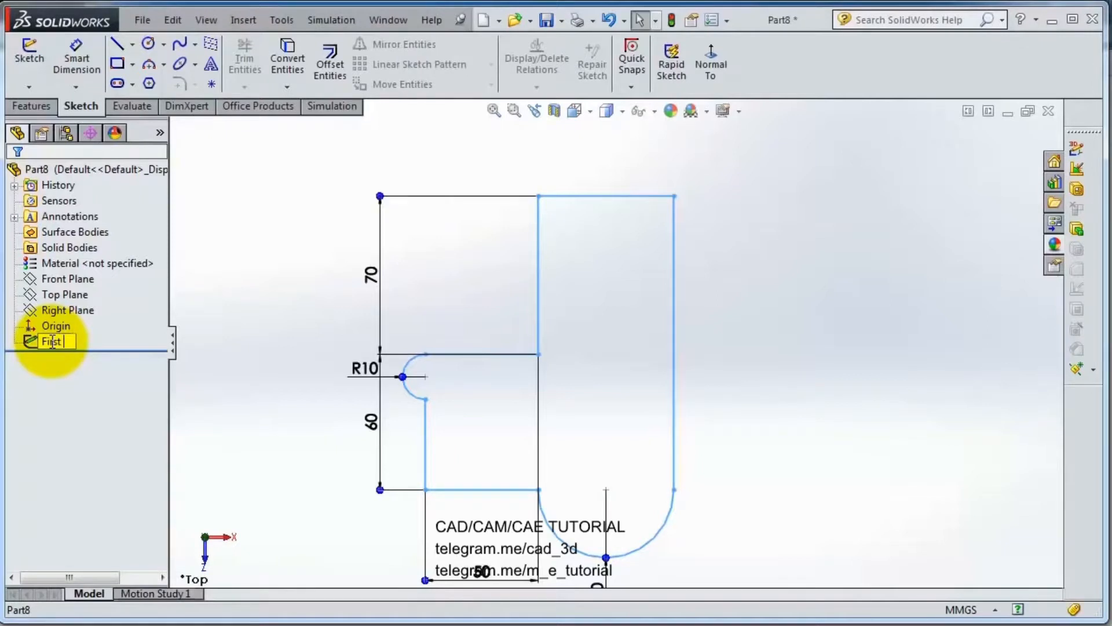
{"action": "type", "text": " Sketch"}
{"action": "key", "text": "Return"}
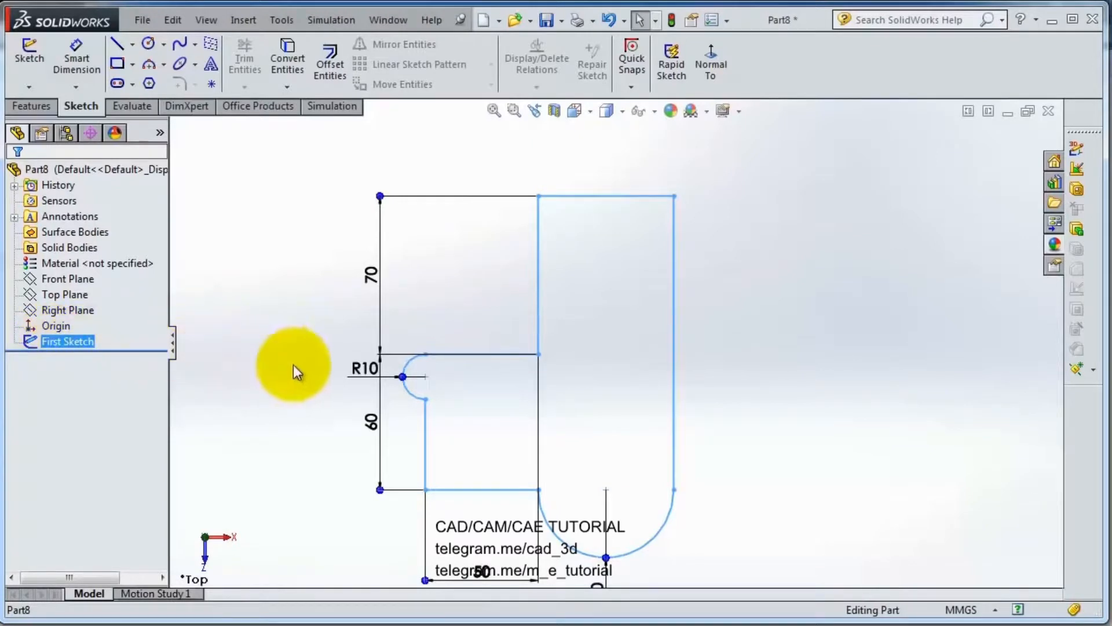
Step: Set the 70 mm vertical dimension of the upper section to 80 mm
{"action": "key", "text": "f"}
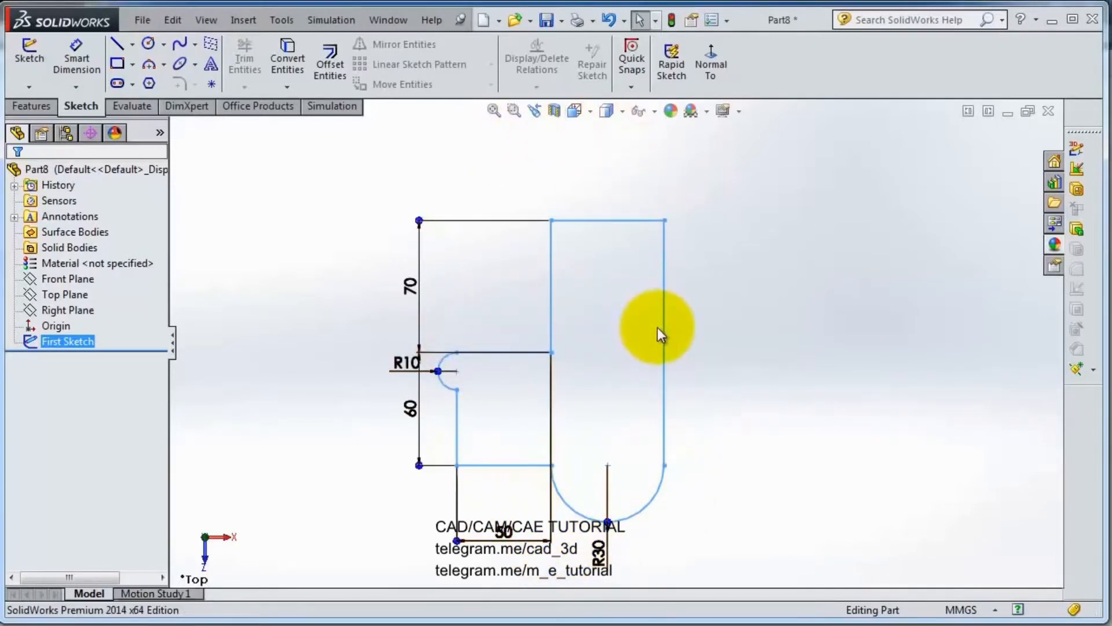
{"action": "scroll", "coordinate": [586, 366], "scroll_direction": "down", "scroll_amount": 1}
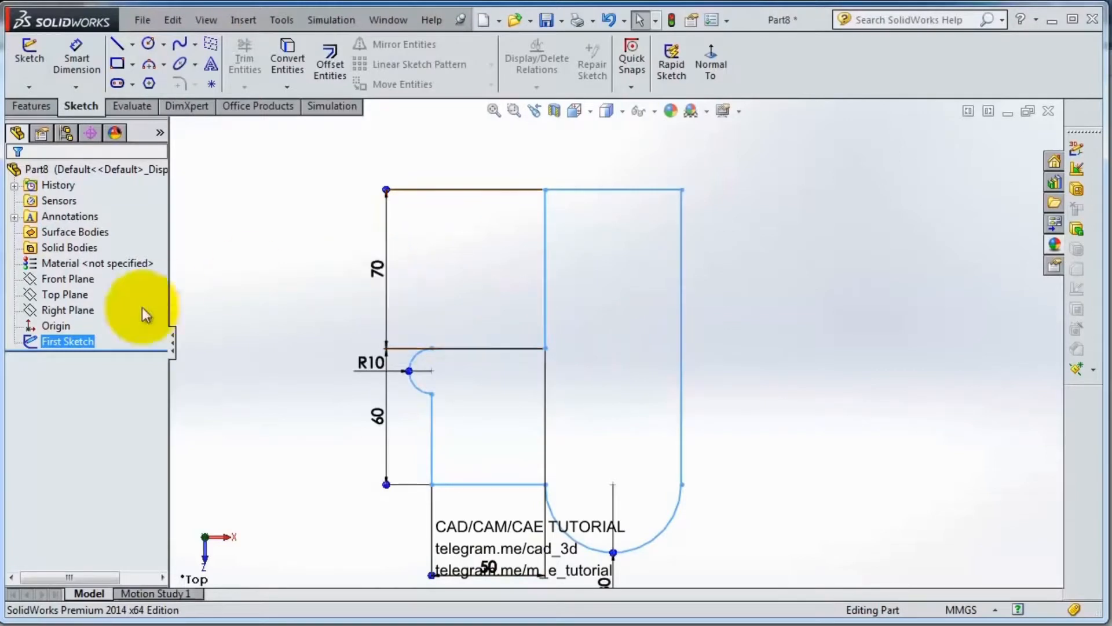
{"action": "double_click", "coordinate": [378, 272]}
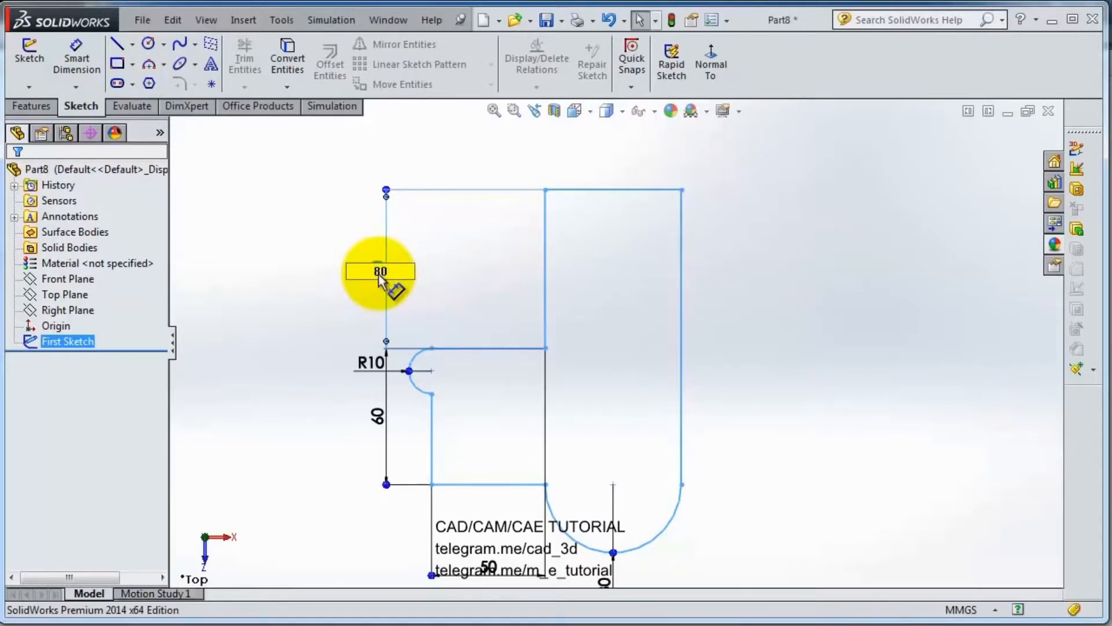
{"action": "key", "text": "Return"}
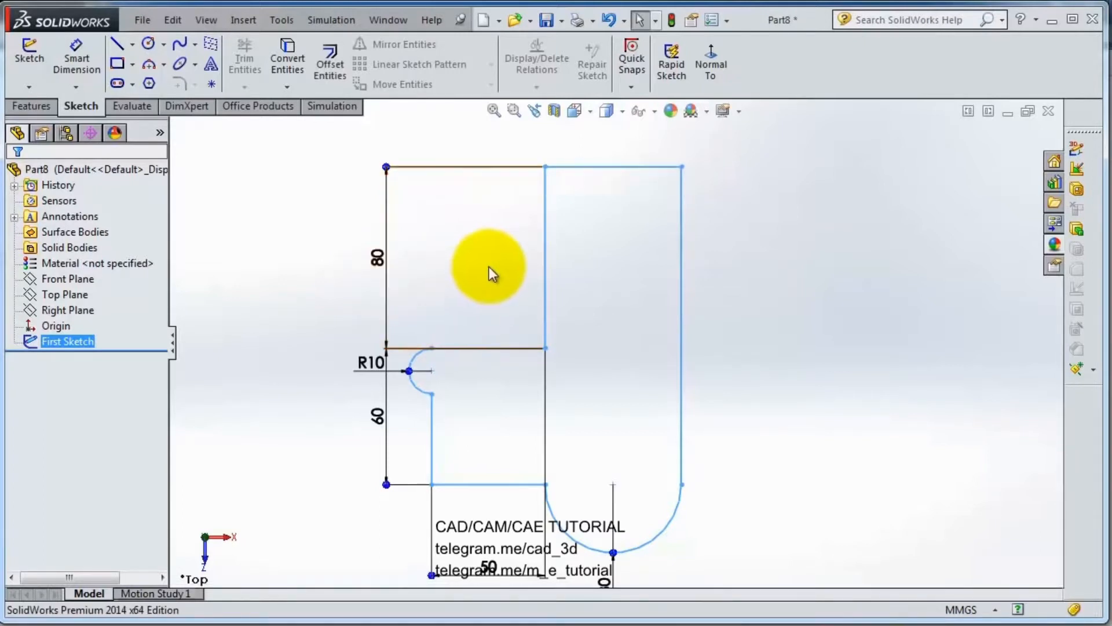
Step: Set the 60 mm vertical dimension of the lower section to 65 mm
{"action": "double_click", "coordinate": [377, 364]}
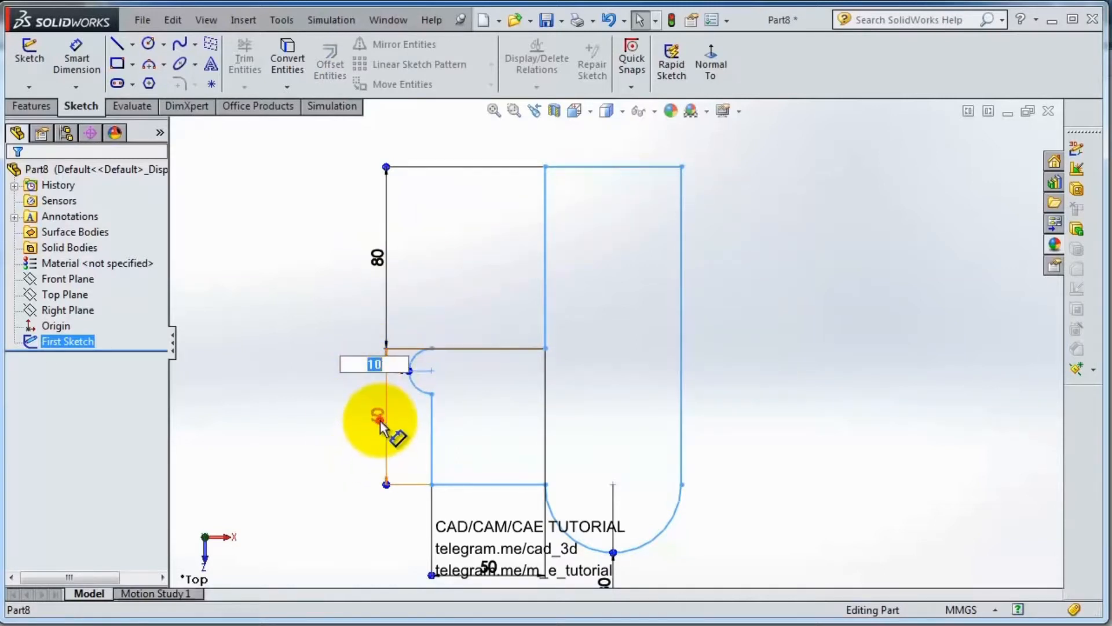
{"action": "key", "text": "Return"}
{"action": "double_click", "coordinate": [379, 420]}
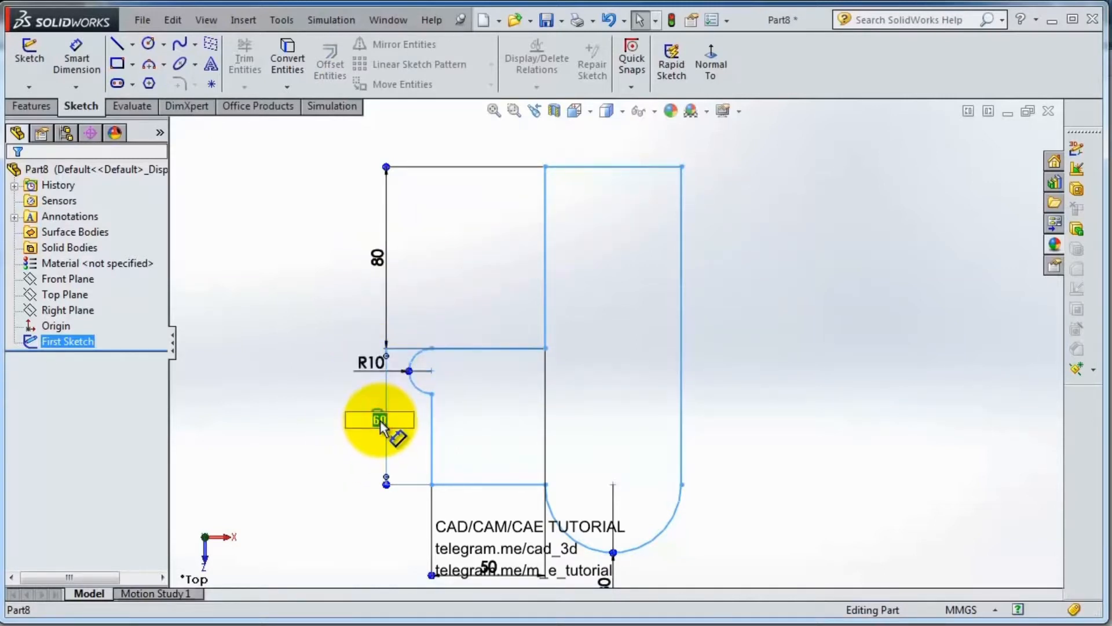
{"action": "type", "text": "65"}
{"action": "key", "text": "Return"}
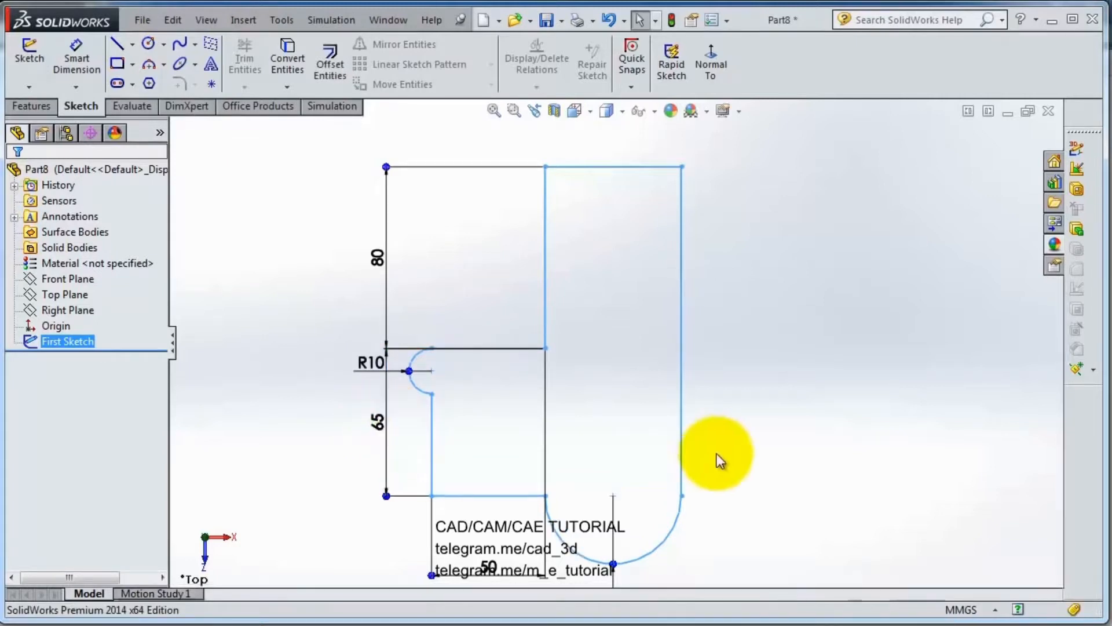
Step: Examine the modified sketch at different zoom levels
{"action": "scroll", "coordinate": [748, 447], "scroll_direction": "up", "scroll_amount": 2}
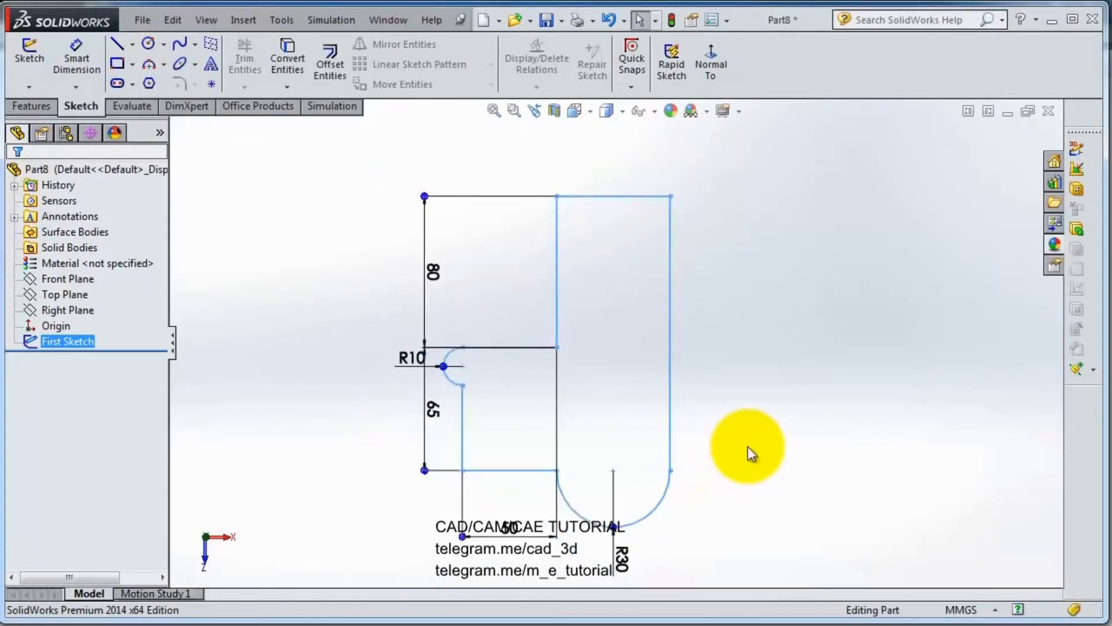
{"action": "scroll", "coordinate": [749, 449], "scroll_direction": "up", "scroll_amount": 2}
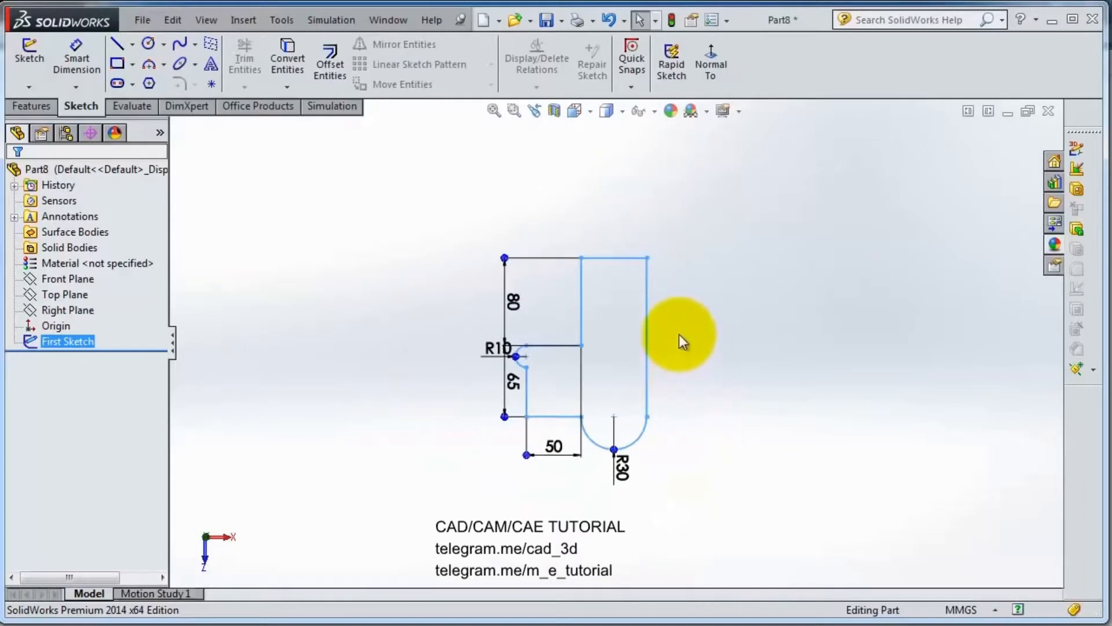
{"action": "scroll", "coordinate": [680, 337], "scroll_direction": "down", "scroll_amount": 1}
{"action": "scroll", "coordinate": [679, 335], "scroll_direction": "down", "scroll_amount": 1}
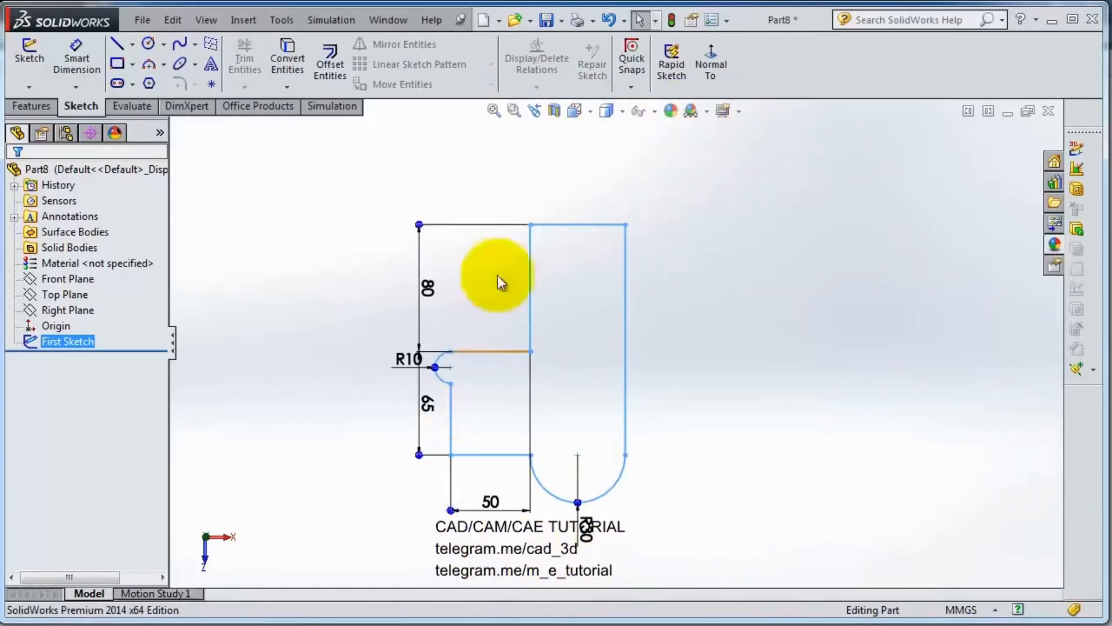
{"action": "left_click", "coordinate": [495, 112]}
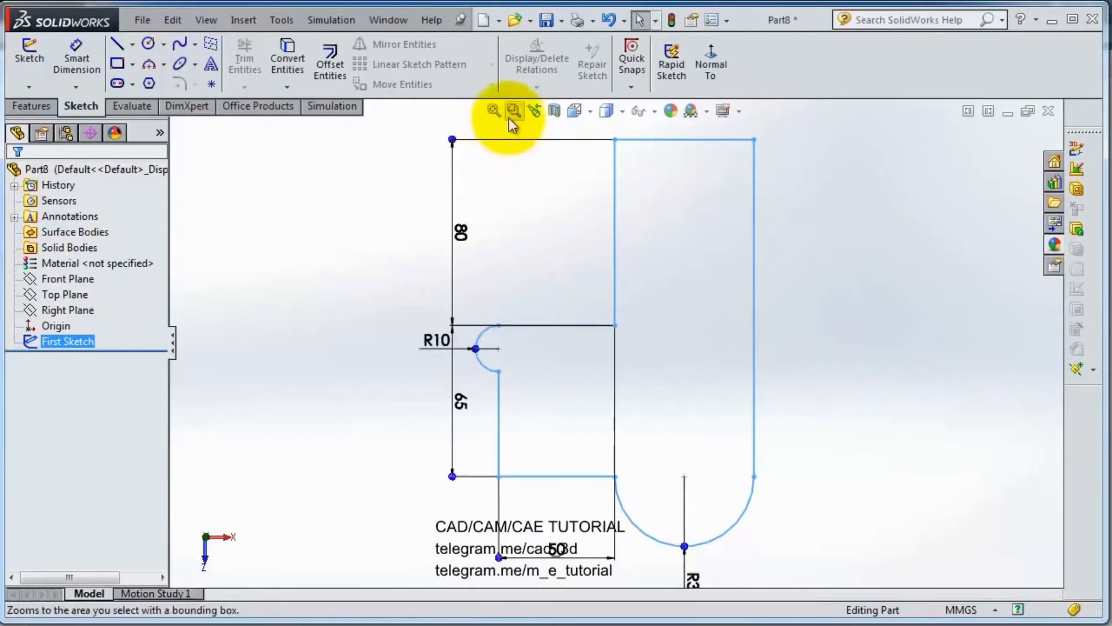
{"action": "left_click", "coordinate": [514, 112]}
{"action": "mouse_move", "coordinate": [398, 151]}
{"action": "left_mouse_down"}
{"action": "mouse_move", "coordinate": [514, 239]}
{"action": "mouse_move", "coordinate": [540, 234]}
{"action": "mouse_move", "coordinate": [746, 403]}
{"action": "mouse_move", "coordinate": [821, 569]}
{"action": "left_mouse_up"}
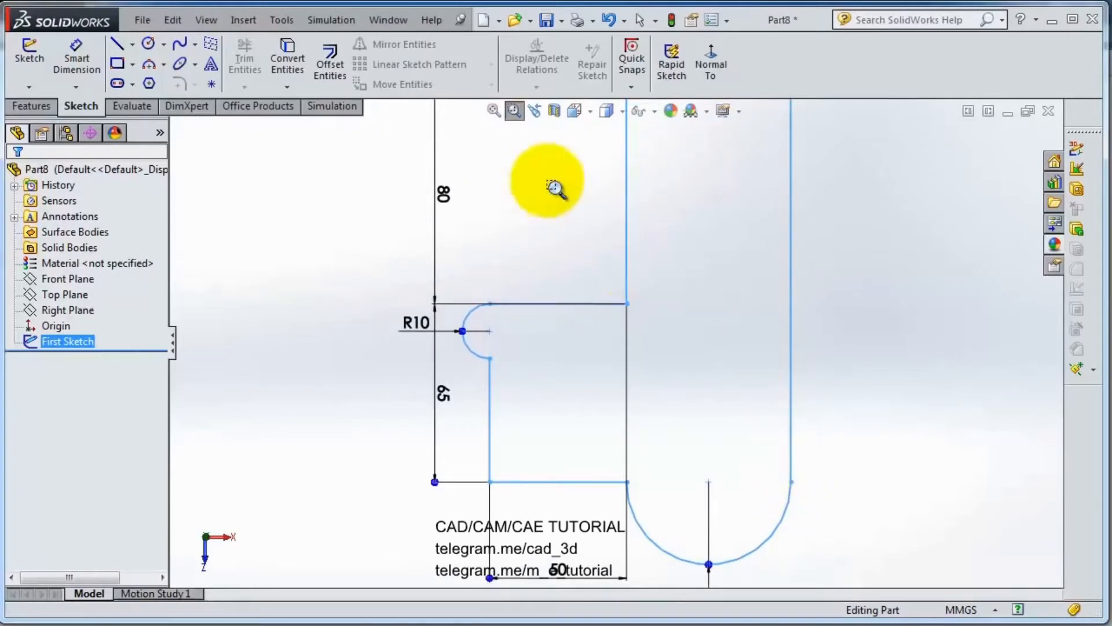
{"action": "left_click", "coordinate": [493, 112]}
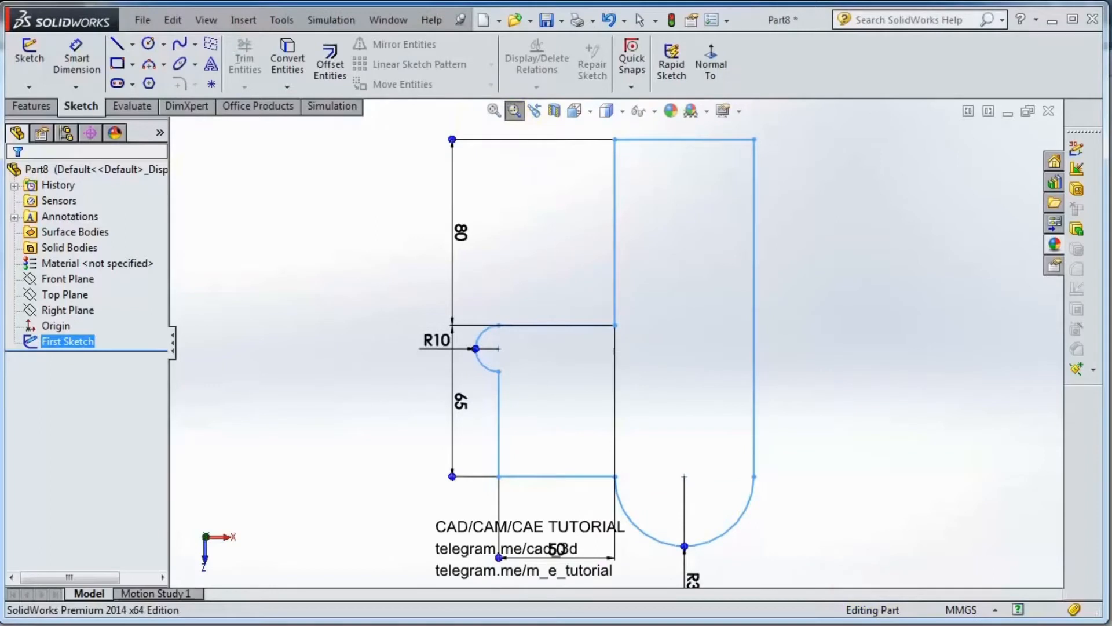
{"action": "key", "text": "Escape"}
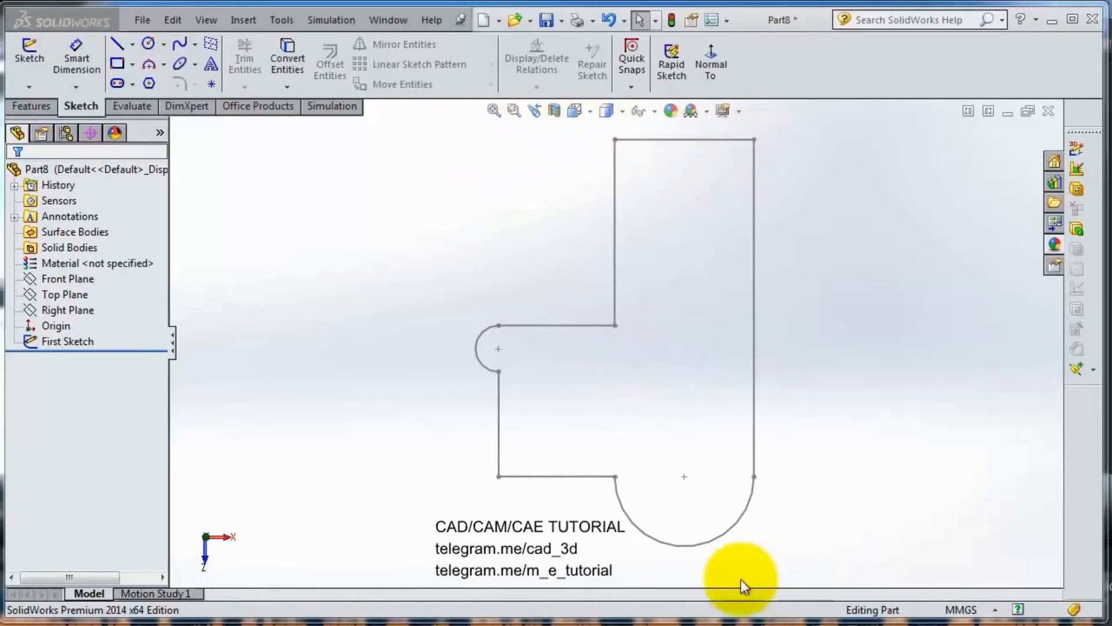
Step: Extrude First Sketch as a blind boss 10 mm thick
{"action": "left_click", "coordinate": [29, 107]}
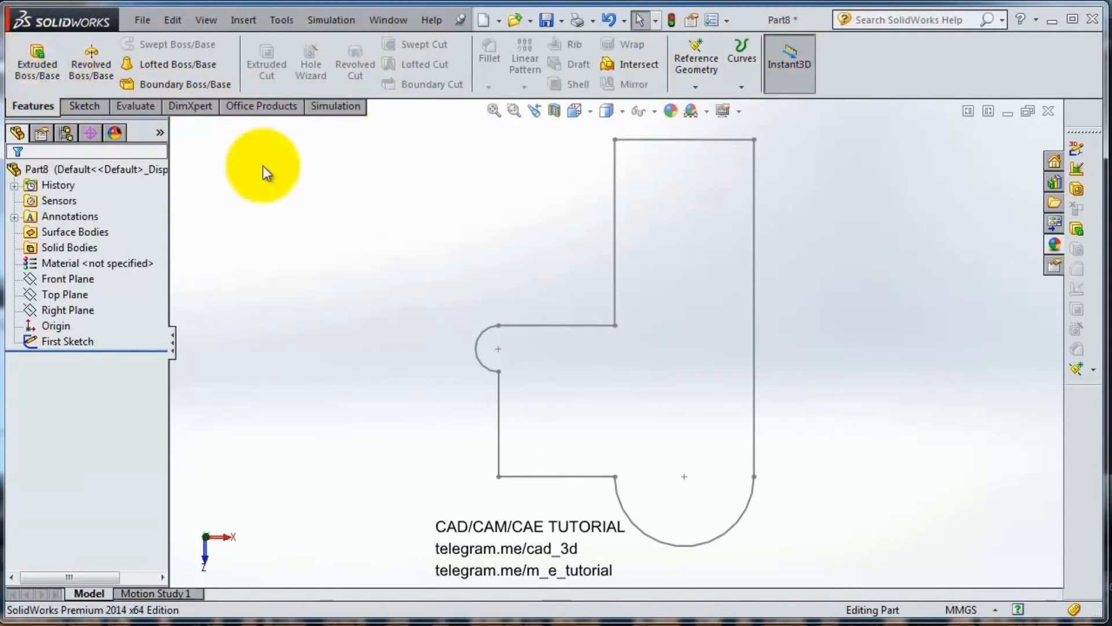
{"action": "scroll", "coordinate": [655, 365], "scroll_direction": "up", "scroll_amount": 1}
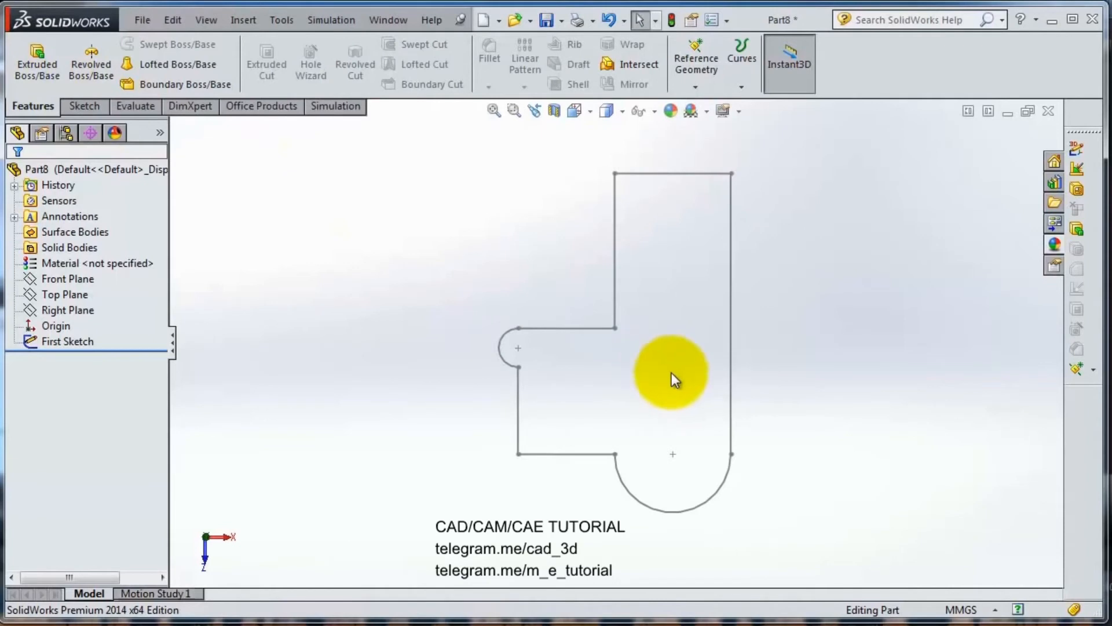
{"action": "left_click", "coordinate": [24, 68]}
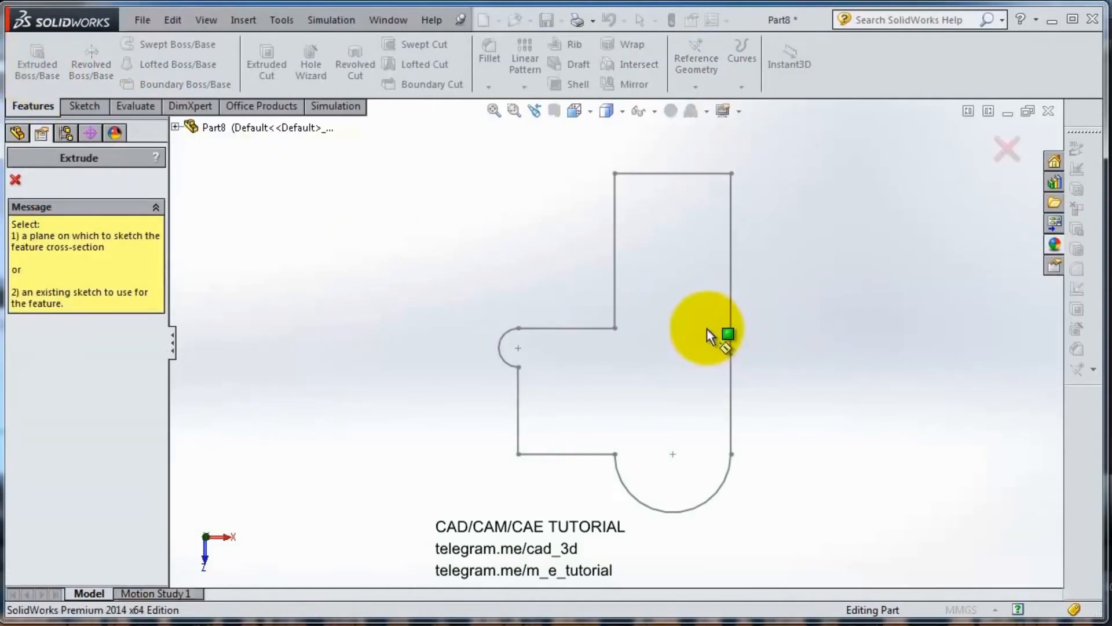
{"action": "left_click", "coordinate": [1004, 152]}
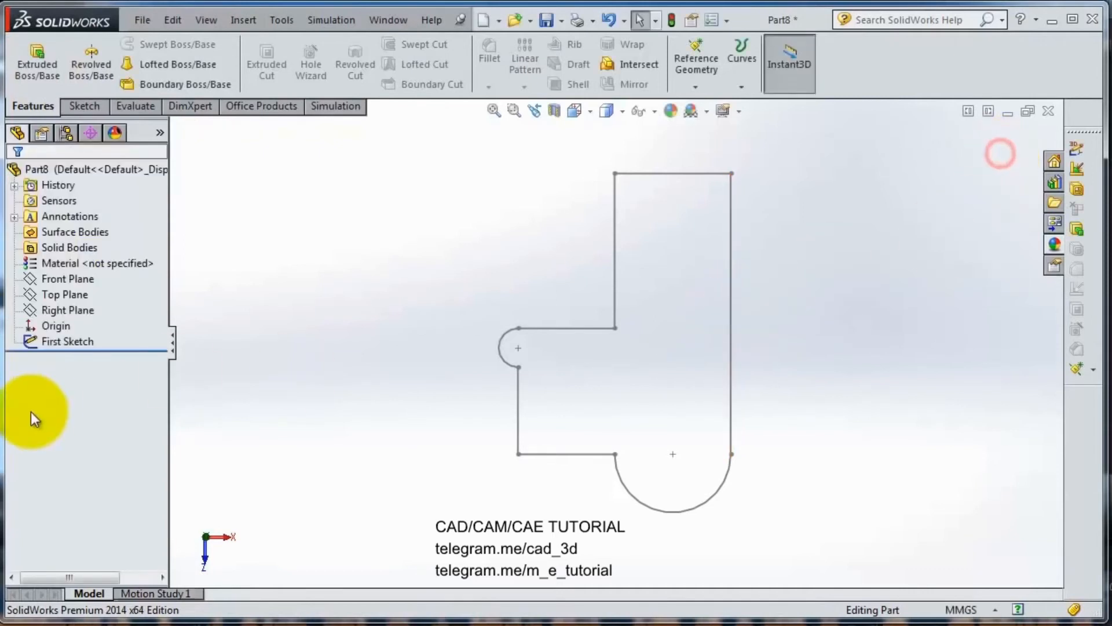
{"action": "left_click", "coordinate": [71, 340]}
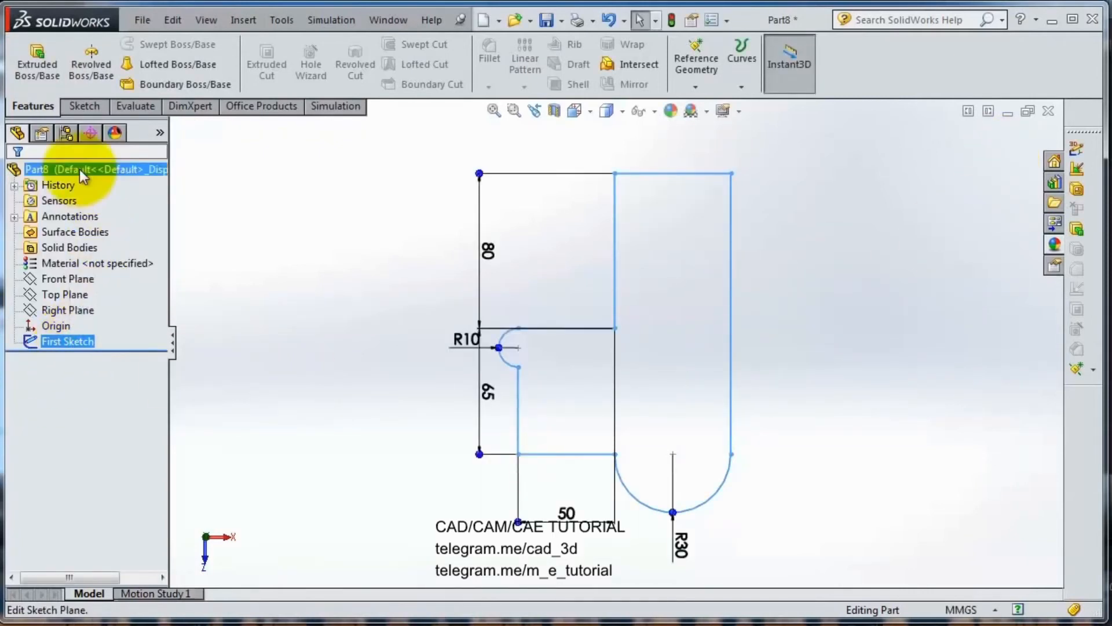
{"action": "left_click", "coordinate": [38, 70]}
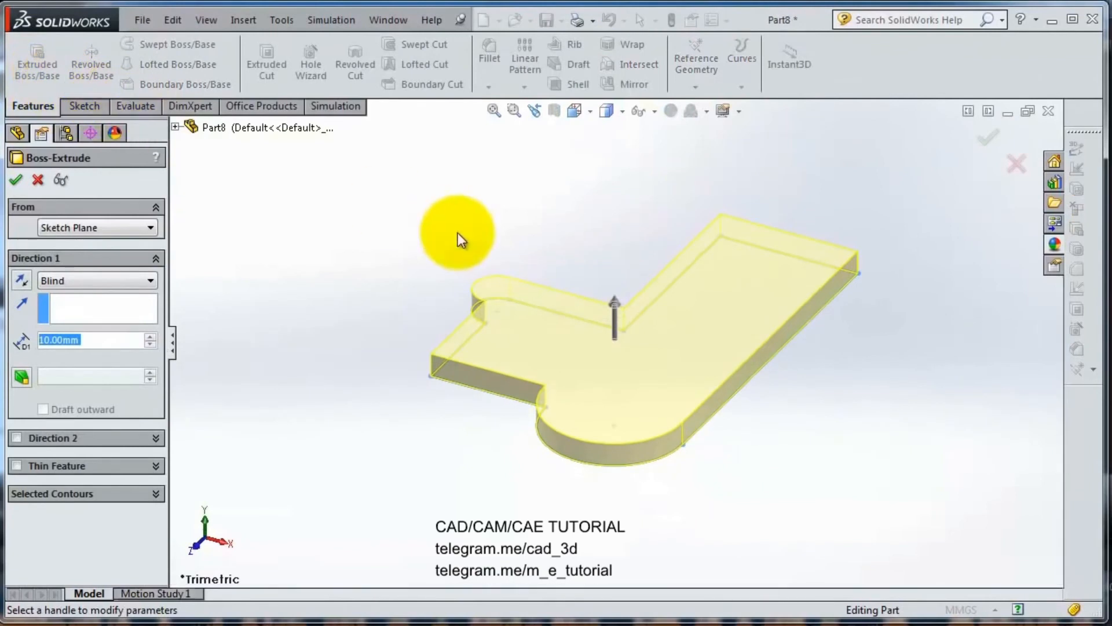
{"action": "left_click", "coordinate": [985, 145]}
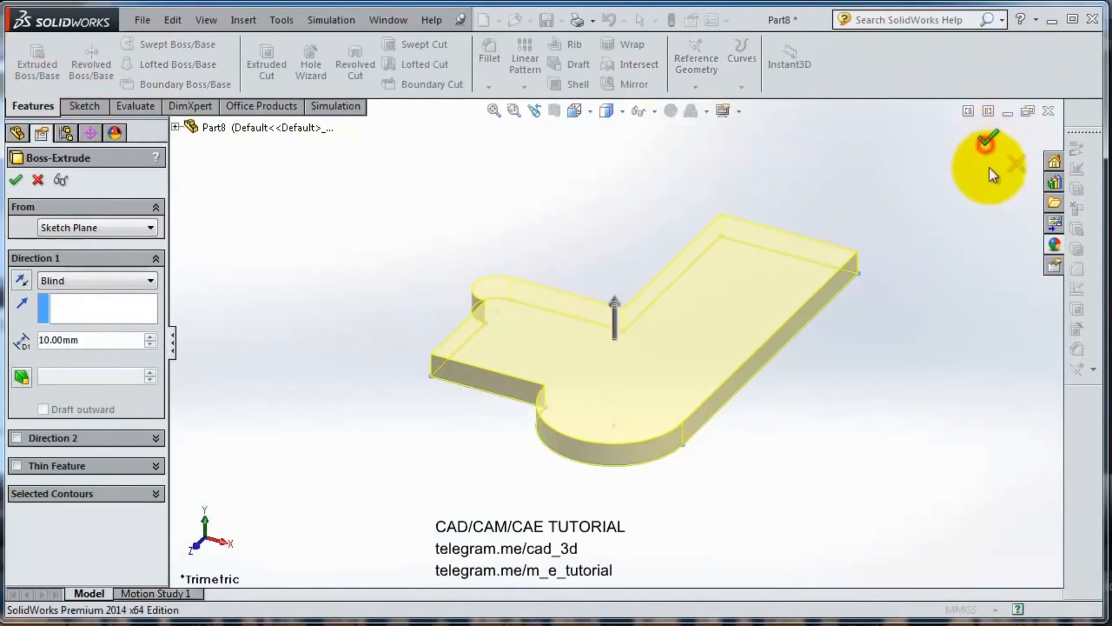
{"action": "middle_click_drag", "start_coordinate": [566, 241], "coordinate": [545, 229]}
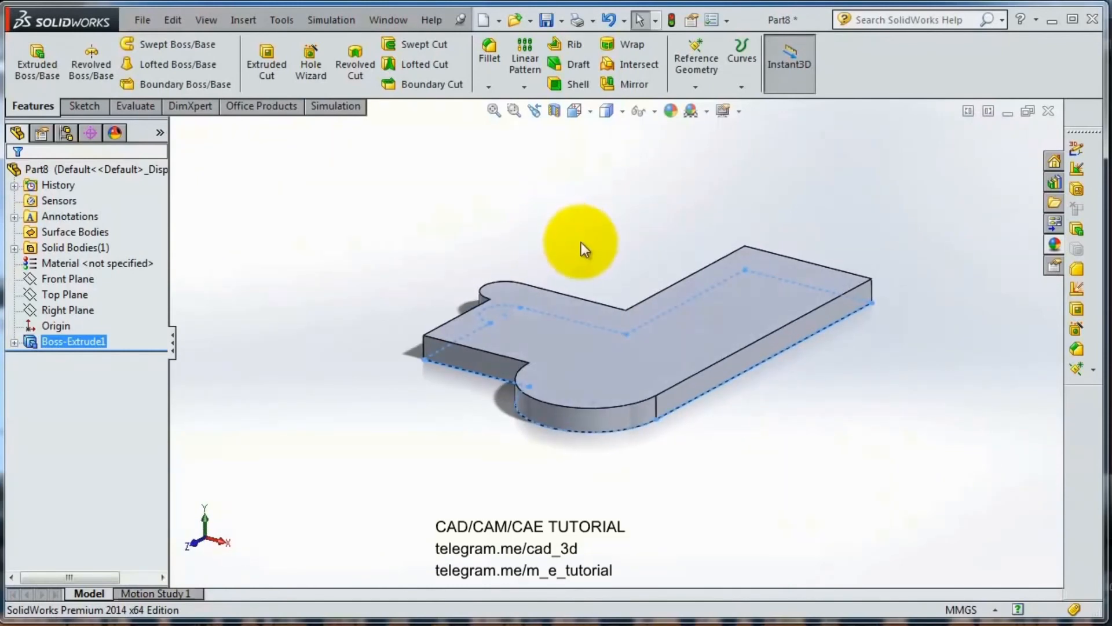
{"action": "scroll", "coordinate": [589, 244], "scroll_direction": "down", "scroll_amount": 1}
{"action": "scroll", "coordinate": [782, 431], "scroll_direction": "down", "scroll_amount": 1}
{"action": "middle_click_drag", "start_coordinate": [785, 431], "coordinate": [784, 460]}
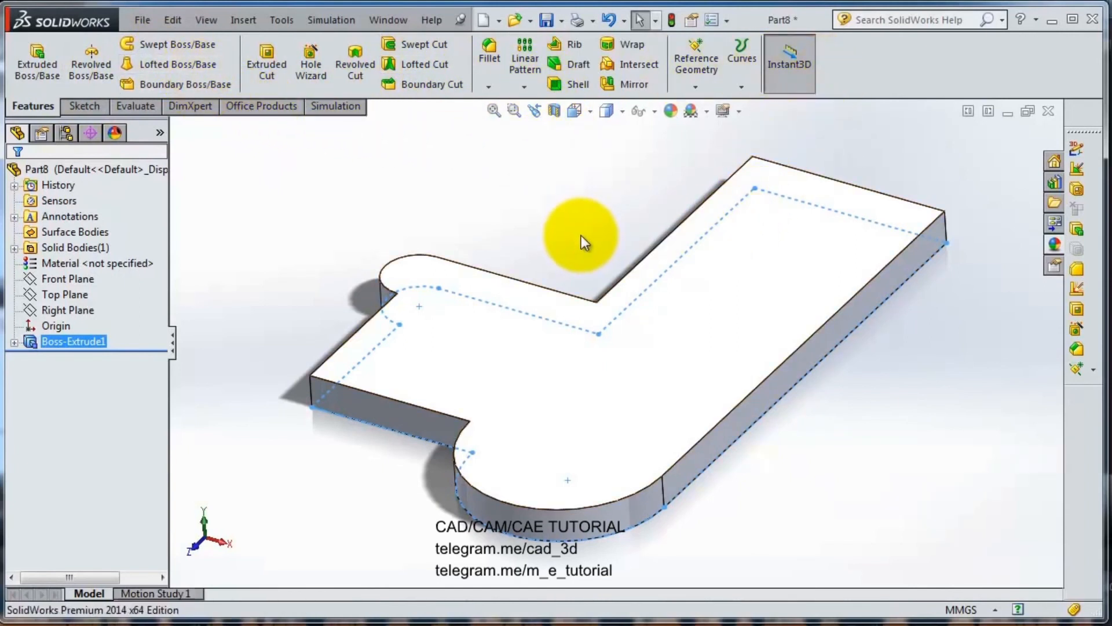
{"action": "middle_click_drag", "start_coordinate": [584, 242], "coordinate": [702, 416]}
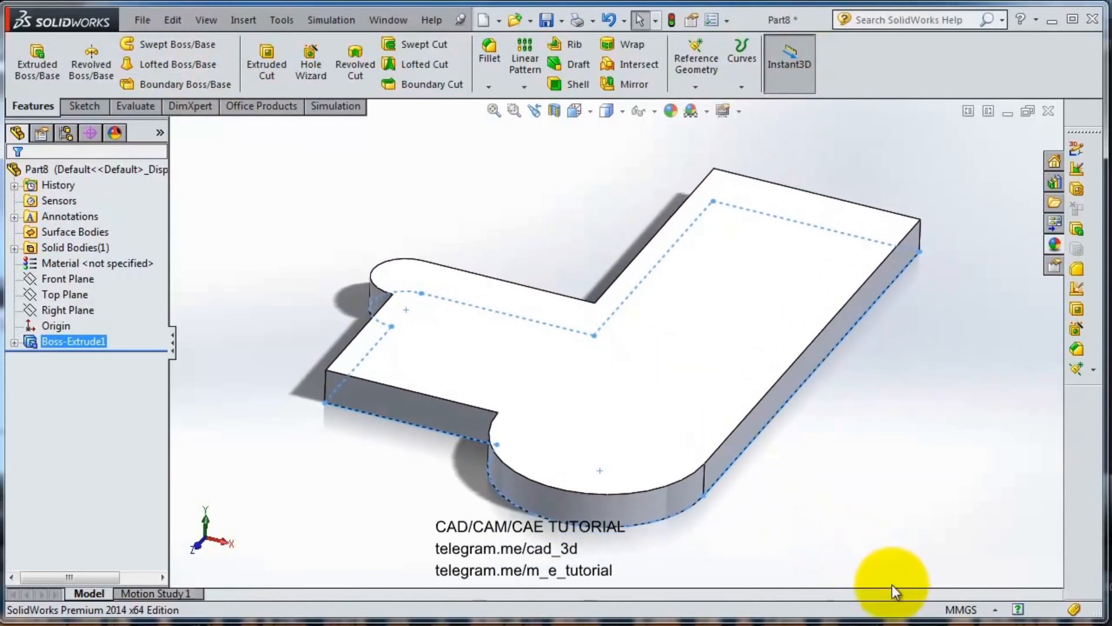